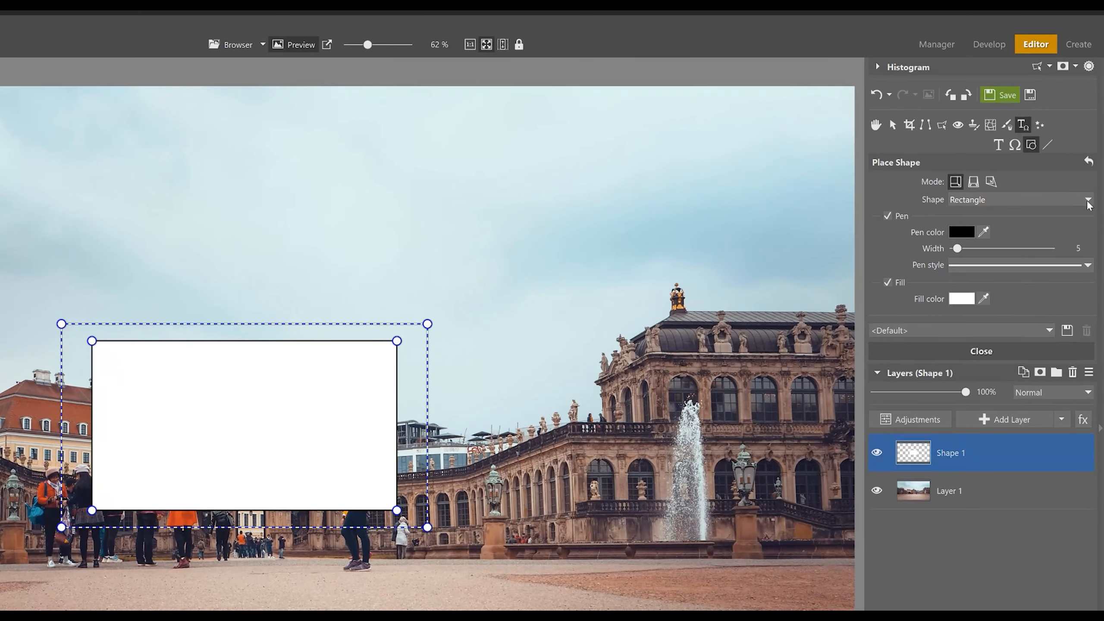
# Remove the pen outline from the placed rectangle, keeping only its white fill
pyautogui.click(1091, 158)
pyautogui.click(1090, 203)
pyautogui.click(888, 216)
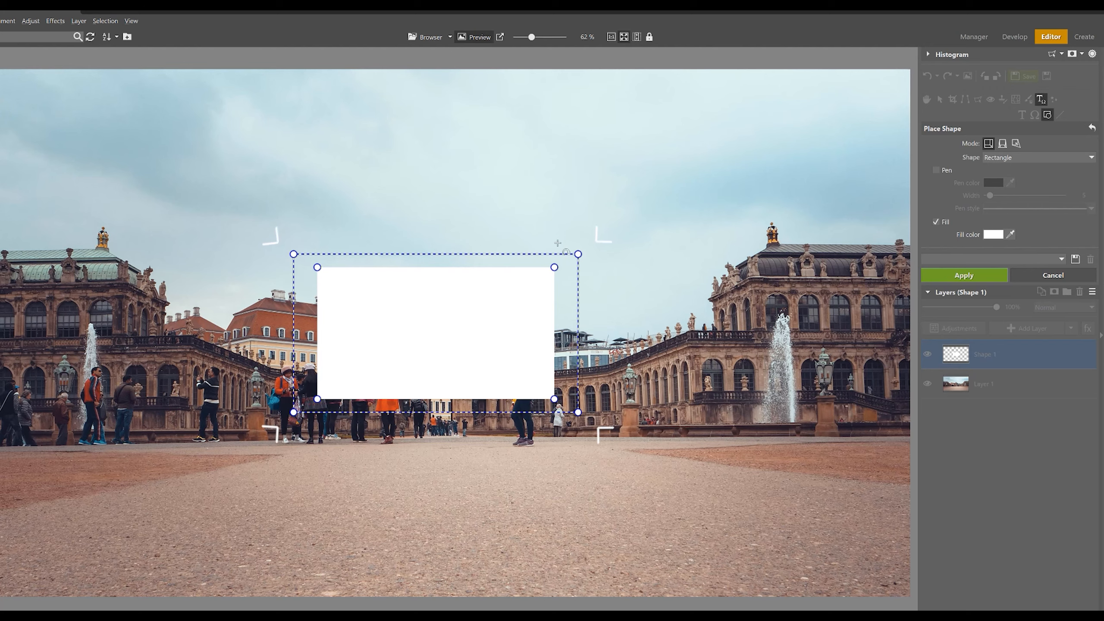
# Resize and move the white rectangle into a horizontal band spanning the photo's full width across the buildings, and apply it
pyautogui.moveTo(578, 254); pyautogui.dragTo(645, 280)
pyautogui.moveTo(457, 377); pyautogui.dragTo(129, 357)
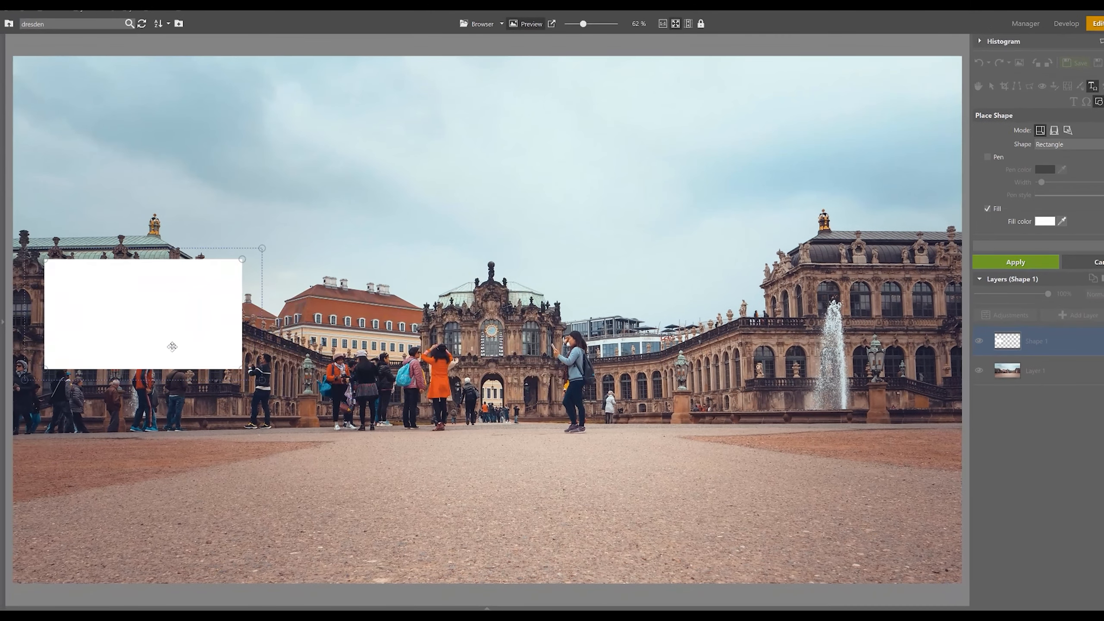
pyautogui.moveTo(256, 247); pyautogui.dragTo(1103, 236)
pyautogui.moveTo(700, 338); pyautogui.dragTo(386, 348)
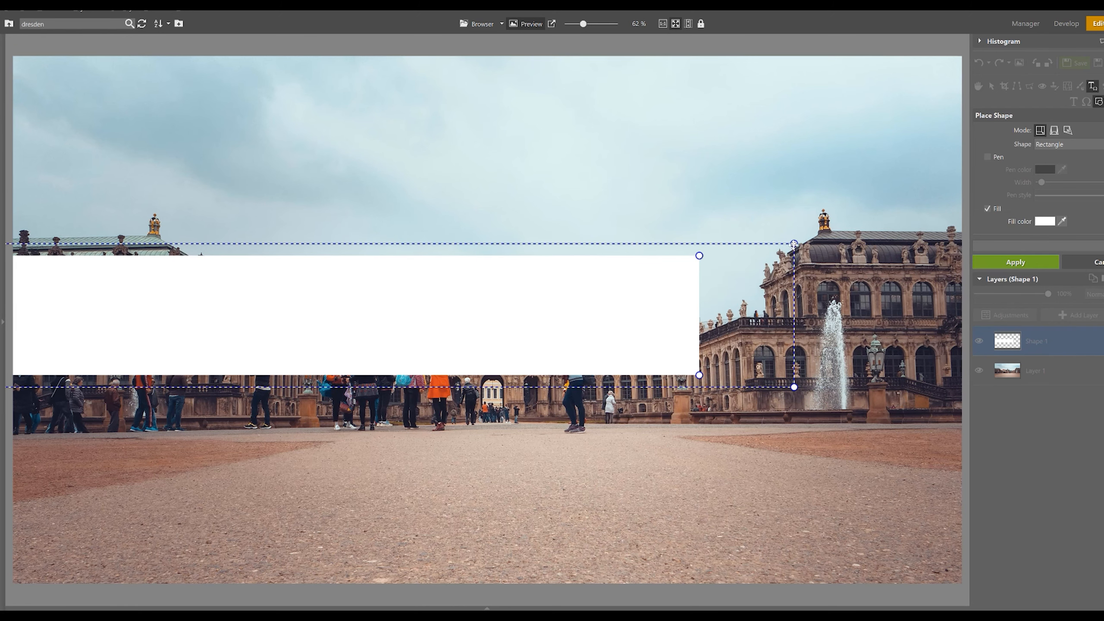
pyautogui.moveTo(800, 249); pyautogui.dragTo(969, 230)
pyautogui.moveTo(710, 308); pyautogui.dragTo(718, 315)
pyautogui.click(1015, 263)
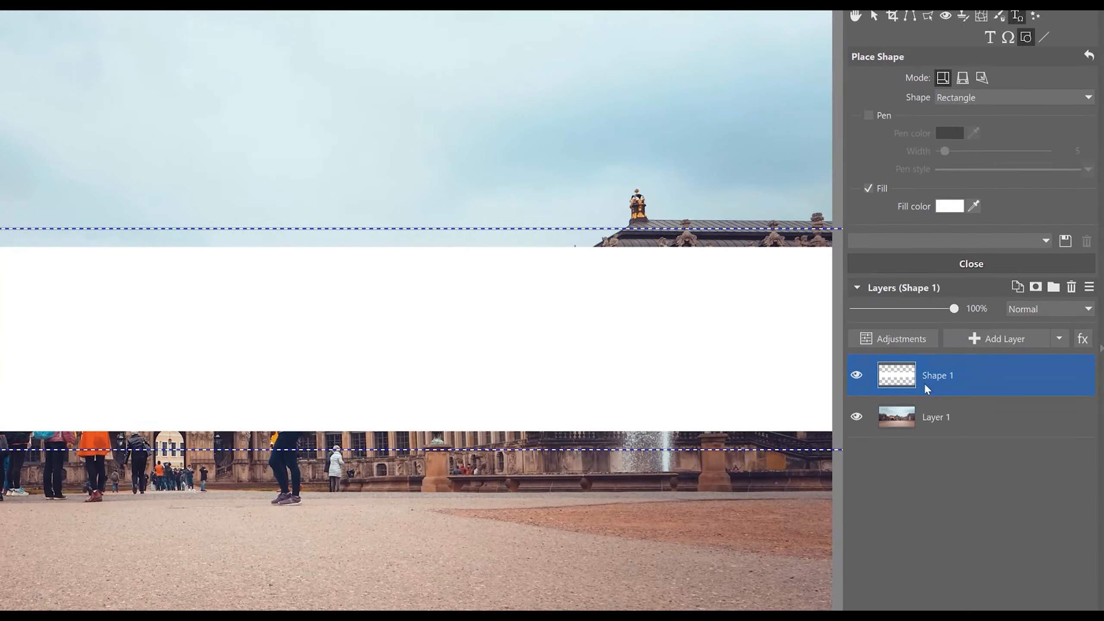
# Add a Reveal All mask to the Shape 1 layer
pyautogui.rightClick(892, 383)
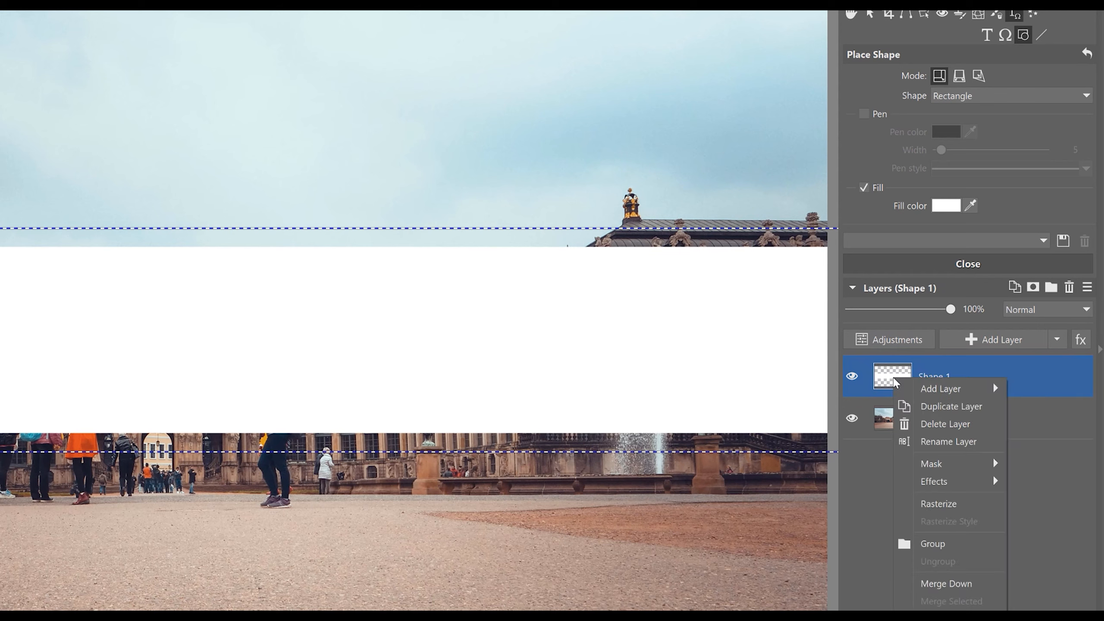
pyautogui.moveTo(931, 467)
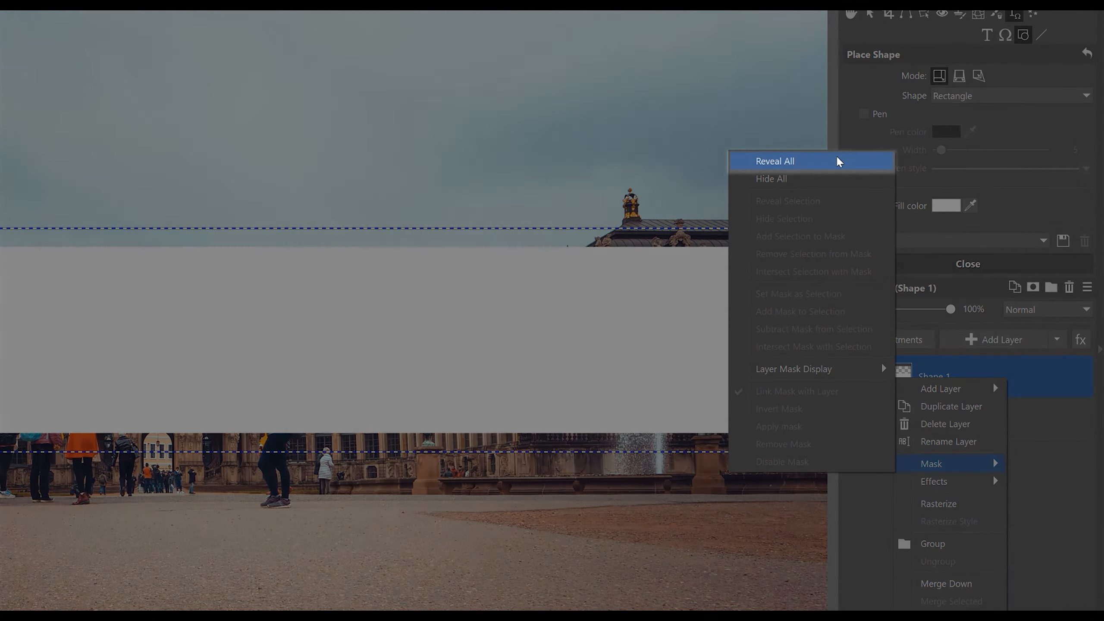
pyautogui.click(838, 161)
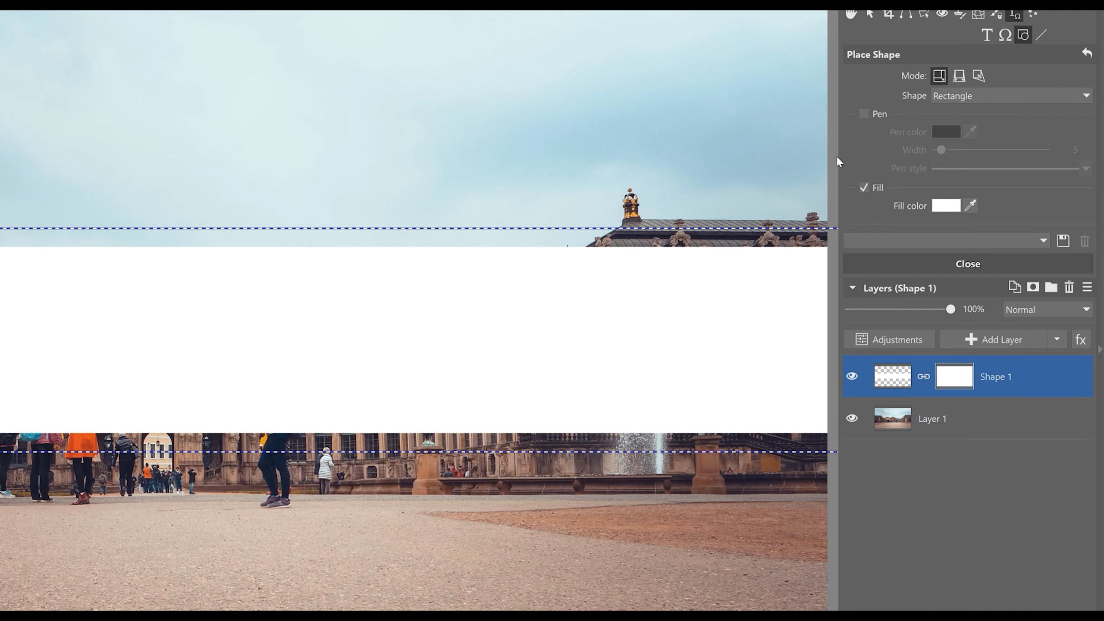
# Place a text layer above the white band and replace its default text with DRESDEN
pyautogui.click(1056, 339)
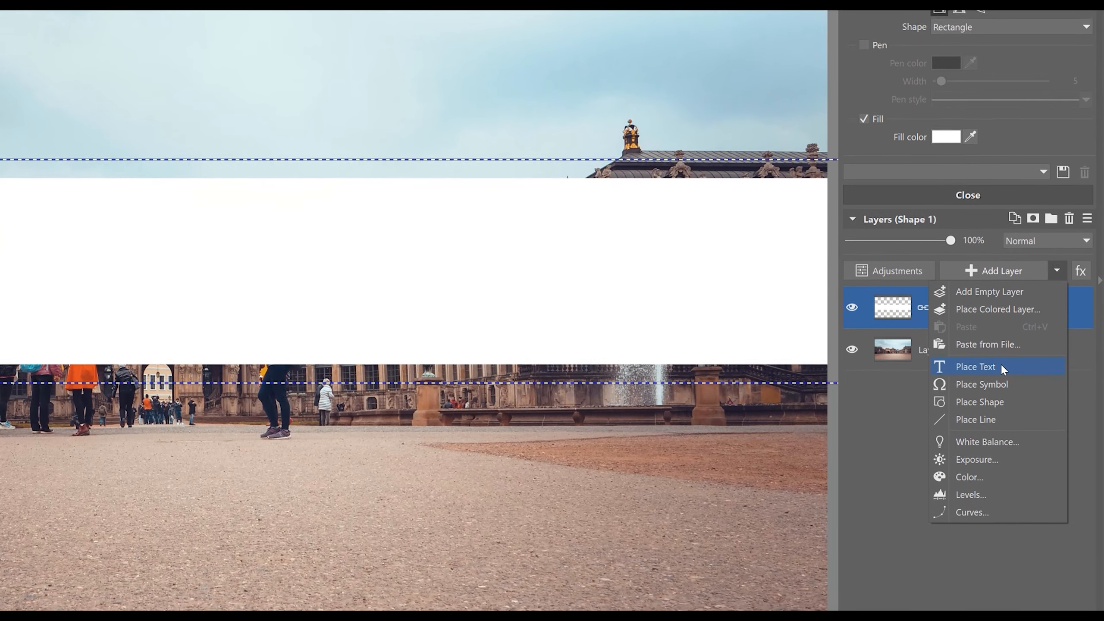
pyautogui.click(1000, 367)
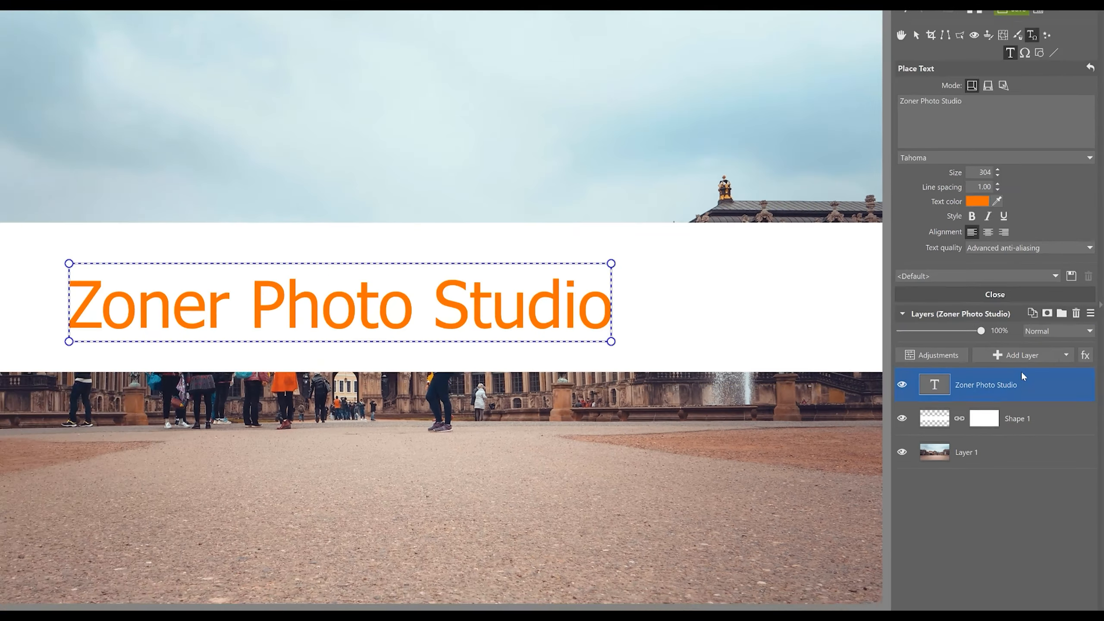
pyautogui.moveTo(486, 320); pyautogui.dragTo(496, 315)
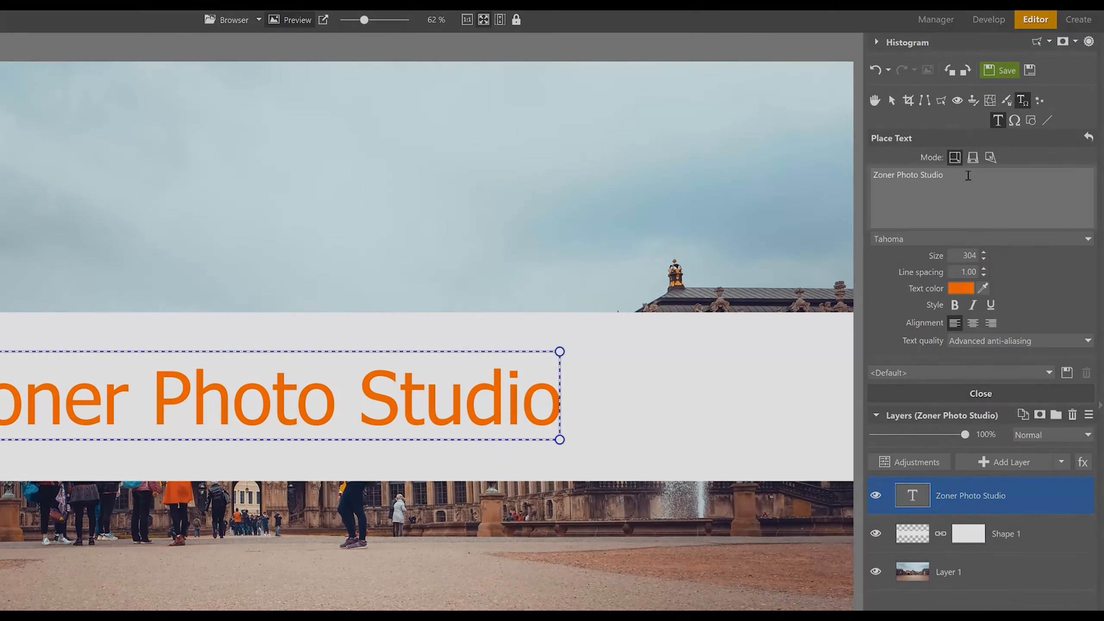
pyautogui.tripleClick(950, 151)
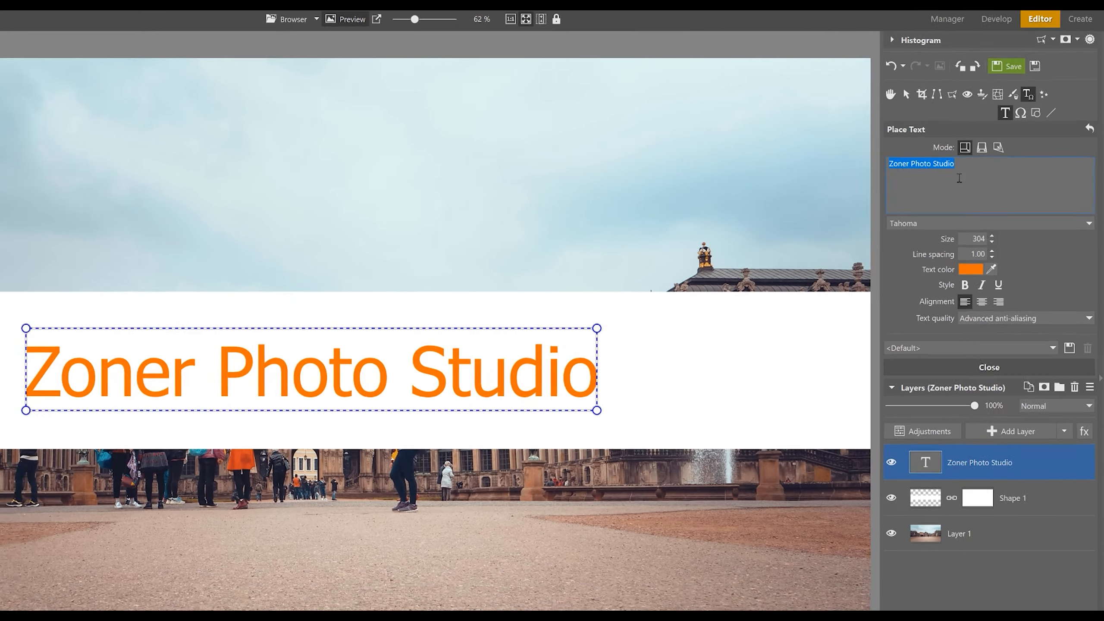
pyautogui.write('DRESDEN')
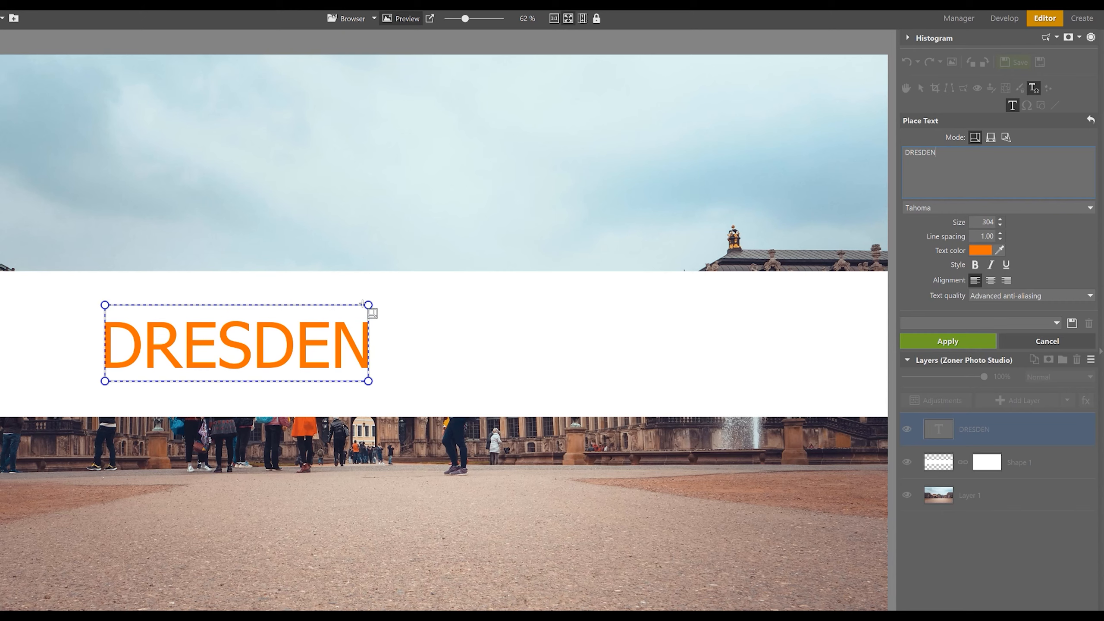
# Enlarge the DRESDEN text to size 616 and position it within the height of the white band
pyautogui.moveTo(369, 306); pyautogui.dragTo(639, 226)
pyautogui.moveTo(474, 350); pyautogui.dragTo(463, 370)
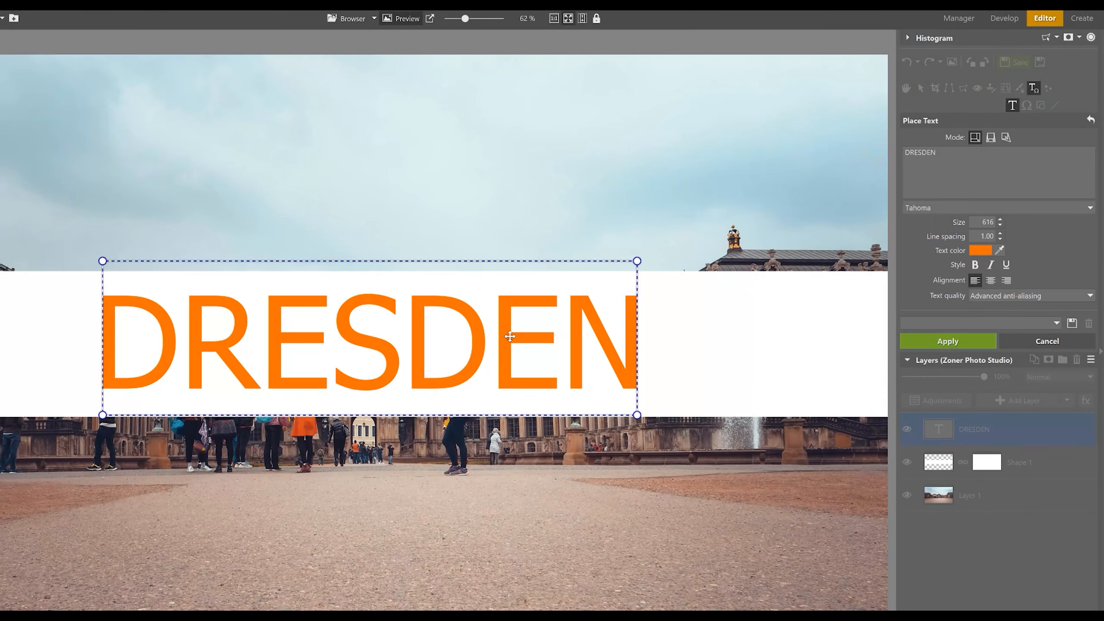
pyautogui.moveTo(508, 337); pyautogui.dragTo(510, 338)
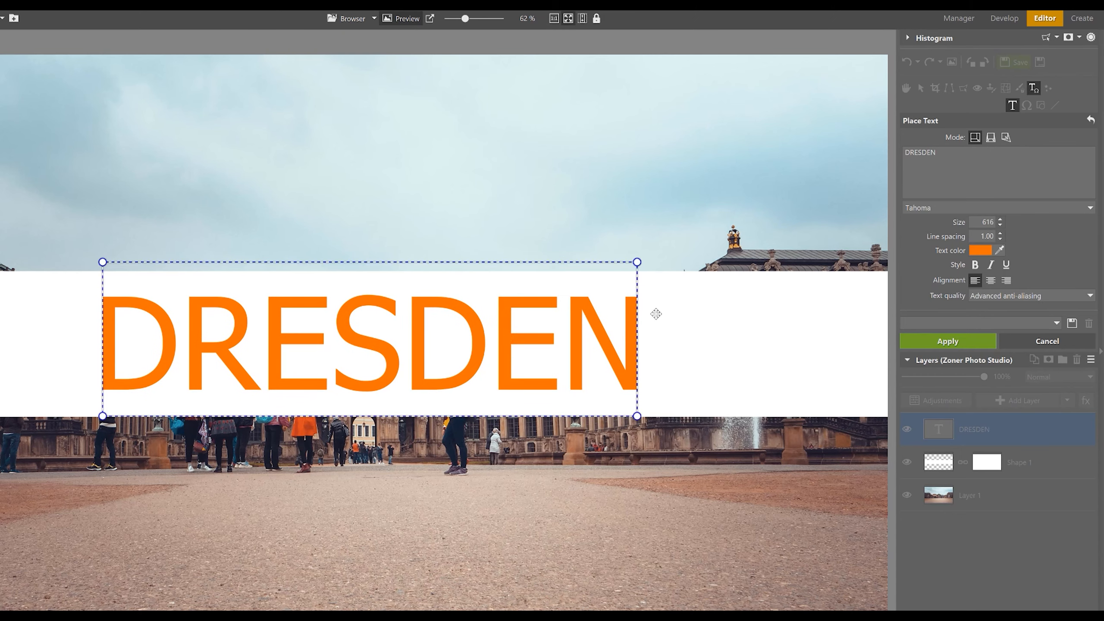
# Set the text's font to Tw Cen MT Condensed Extra Bold, reposition the text on the white band, and apply it
pyautogui.click(1082, 207)
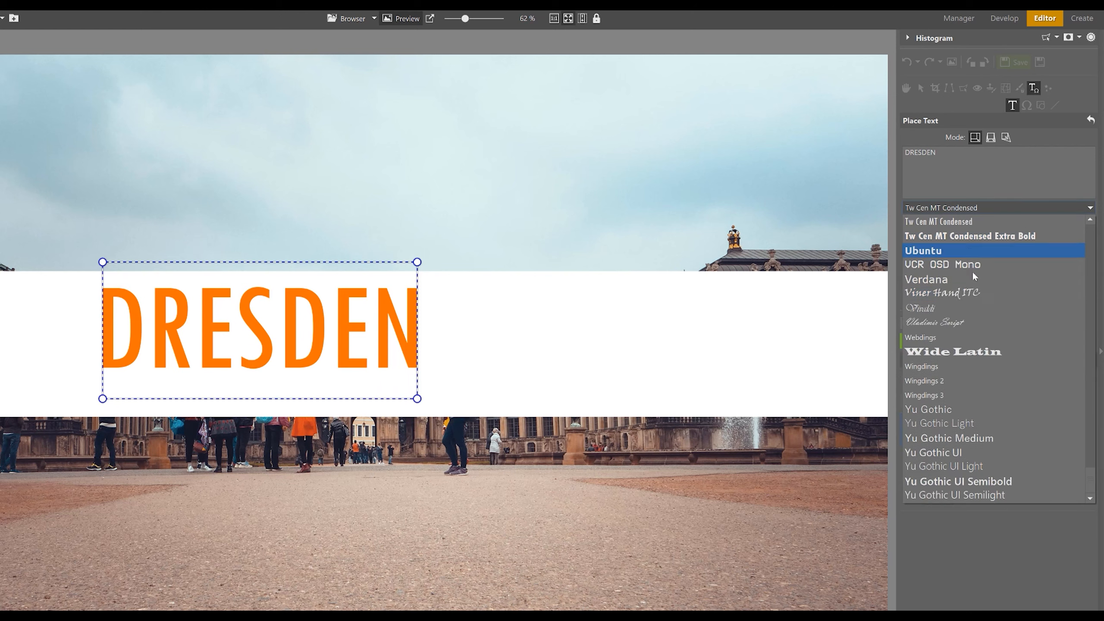
pyautogui.click(954, 294)
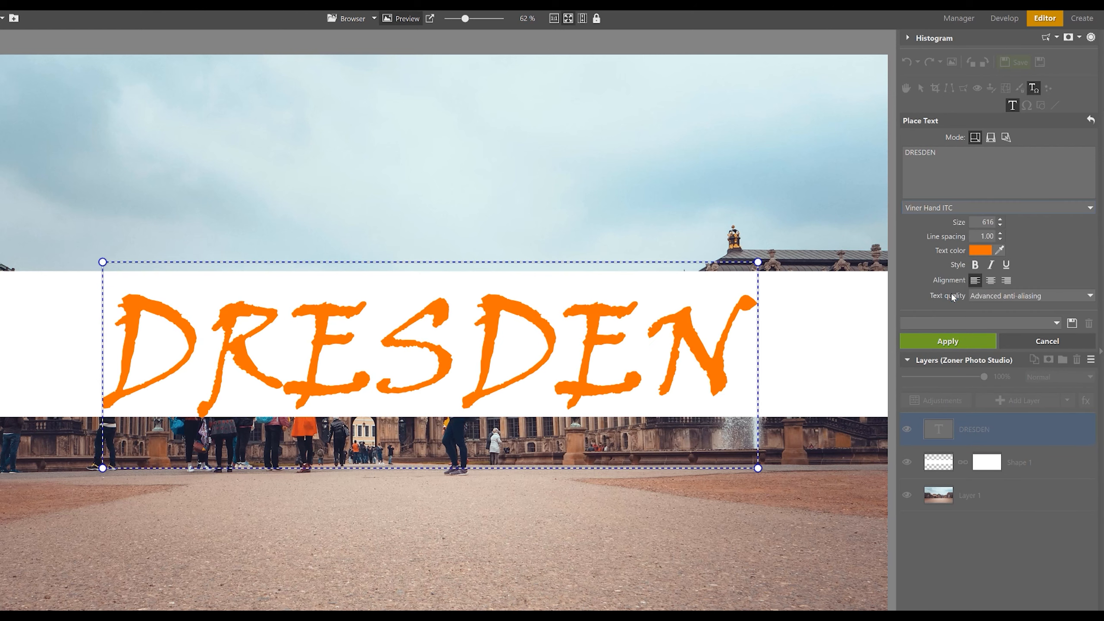
pyautogui.click(1060, 206)
pyautogui.scroll(2, 955, 246)
pyautogui.press('Down')
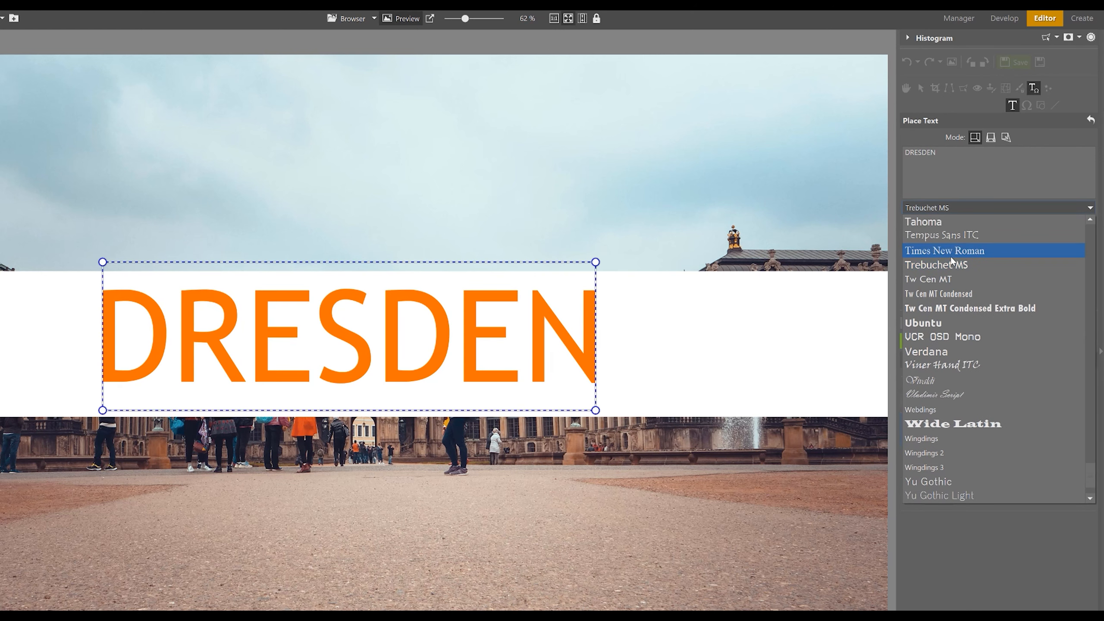
pyautogui.press('Down')
pyautogui.press('Down')
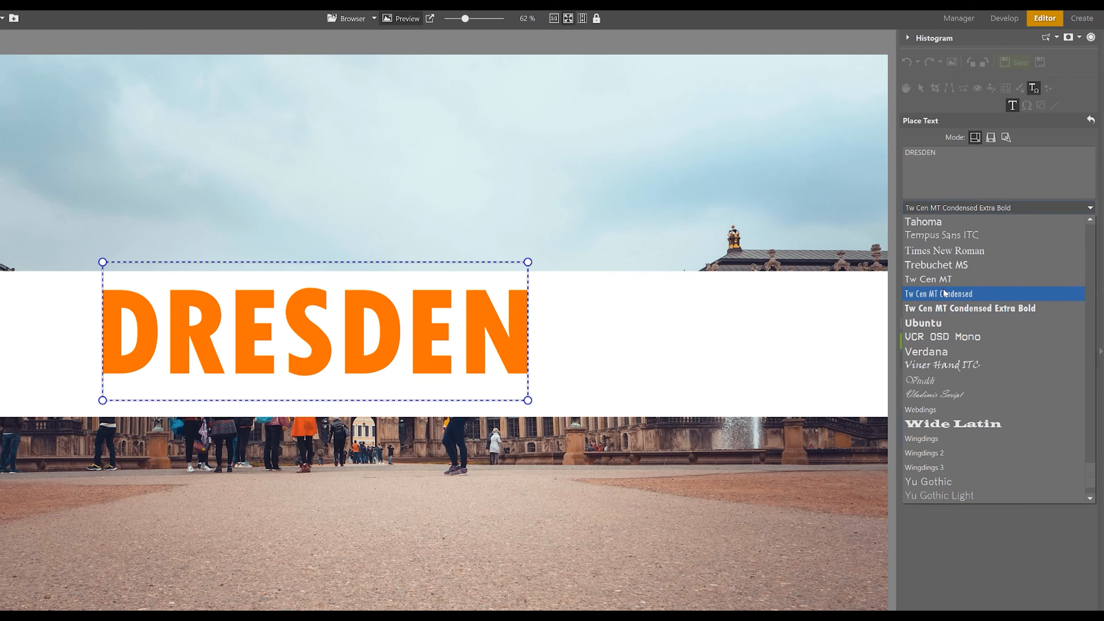
pyautogui.click(997, 575)
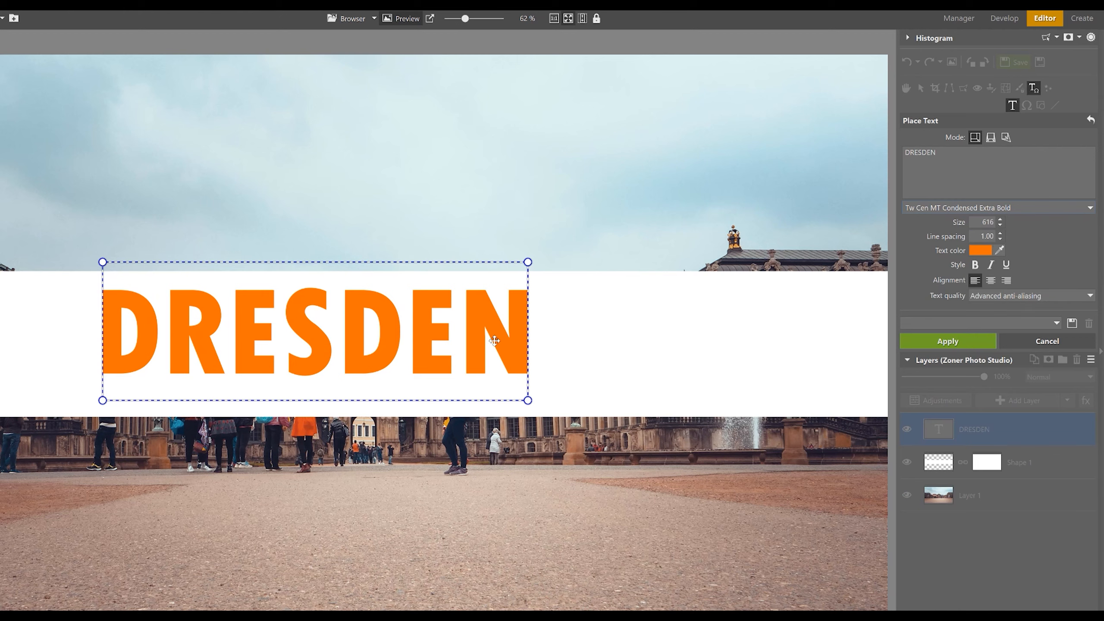
pyautogui.moveTo(463, 341); pyautogui.dragTo(497, 339)
pyautogui.click(957, 344)
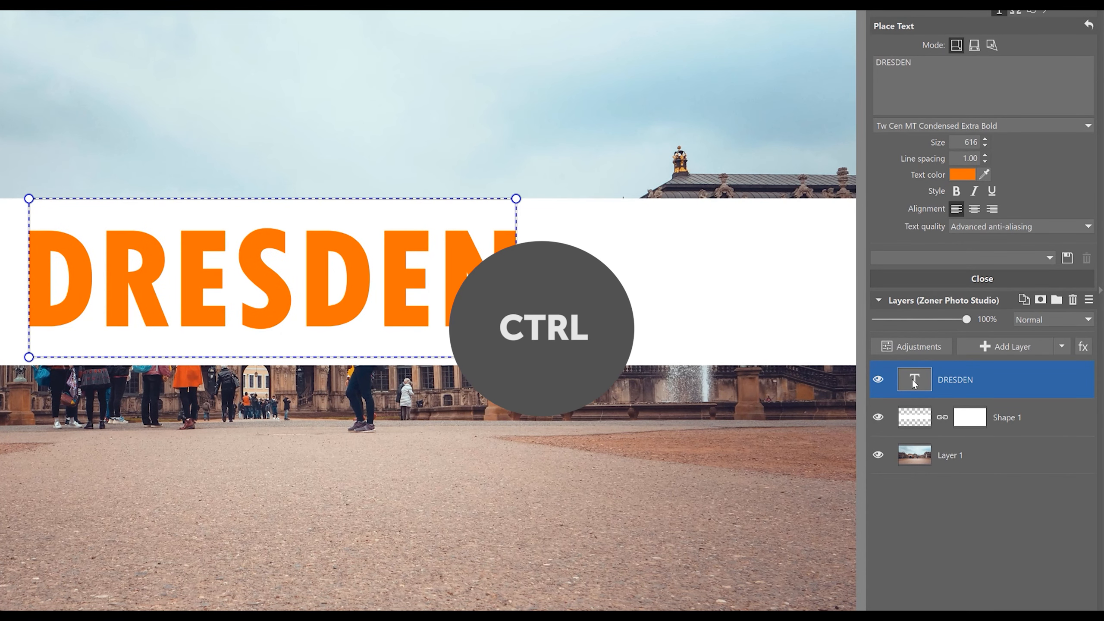
# Load the DRESDEN letters as a selection and fill it with black on the Shape 1 layer's mask using the Fill tool
pyautogui.keyDown('ctrl'); pyautogui.click(913, 380); pyautogui.keyUp('ctrl')
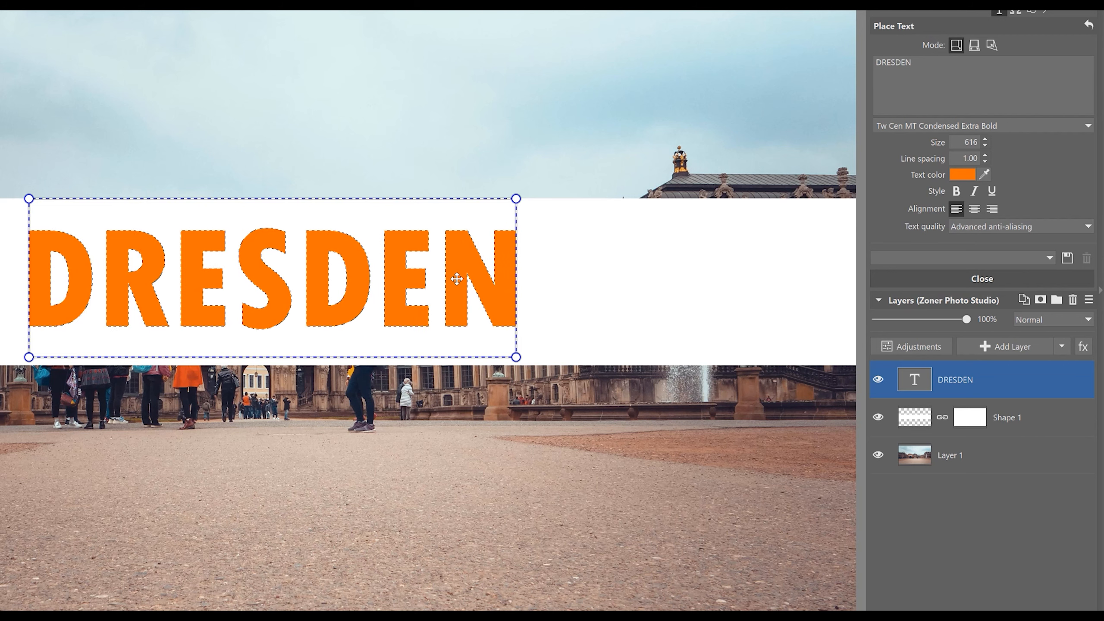
pyautogui.hotkey('ctrl', 'd')
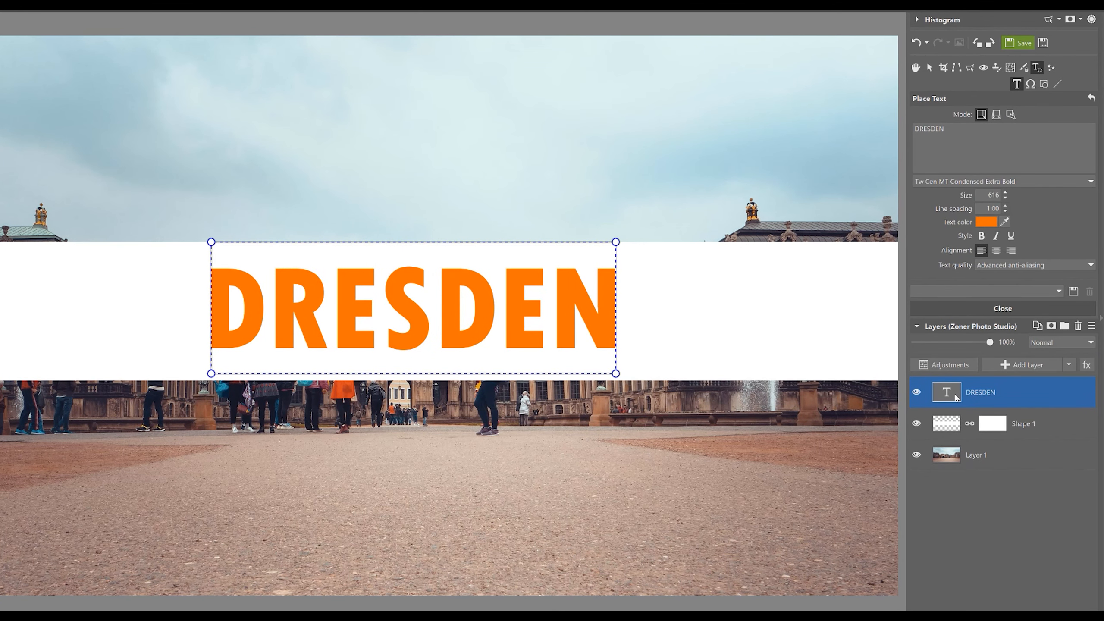
pyautogui.keyDown('ctrl'); pyautogui.click(954, 396); pyautogui.keyUp('ctrl')
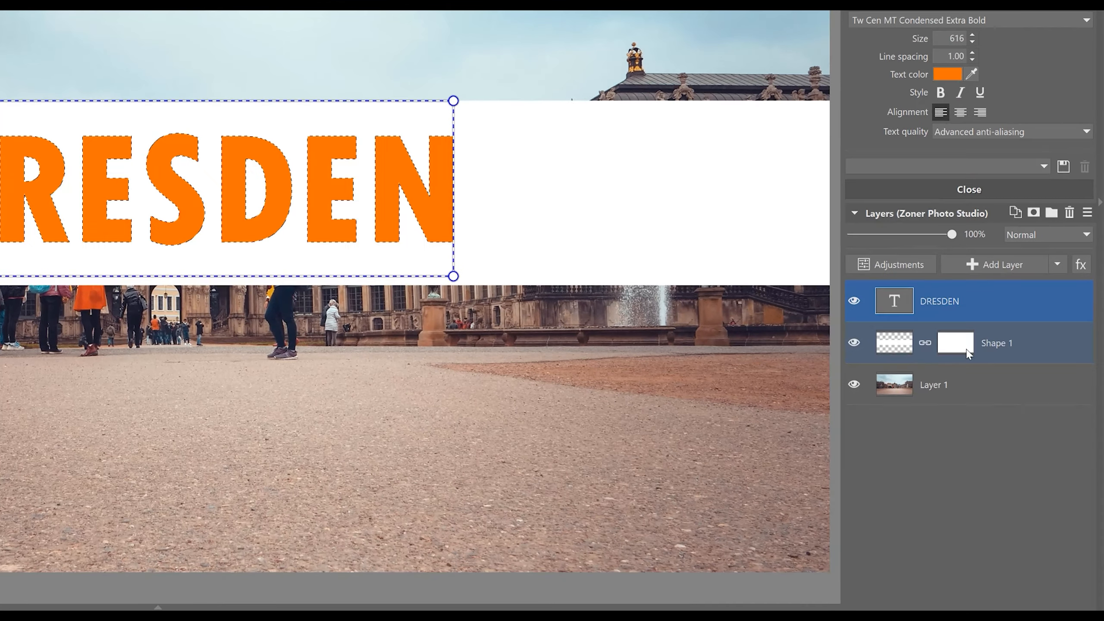
pyautogui.click(967, 351)
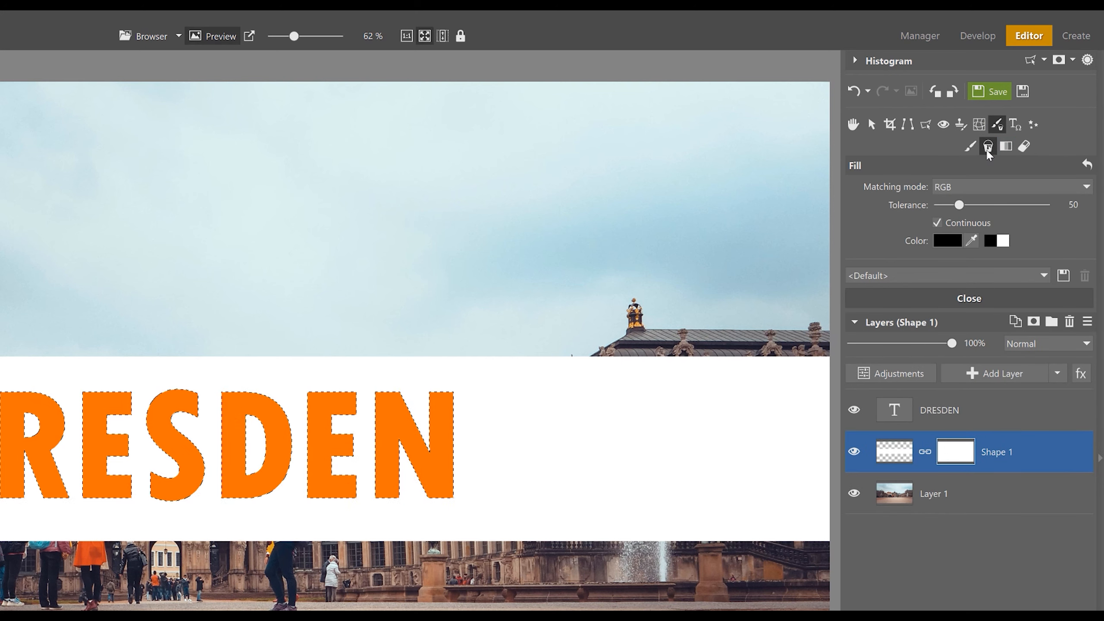
pyautogui.click(987, 150)
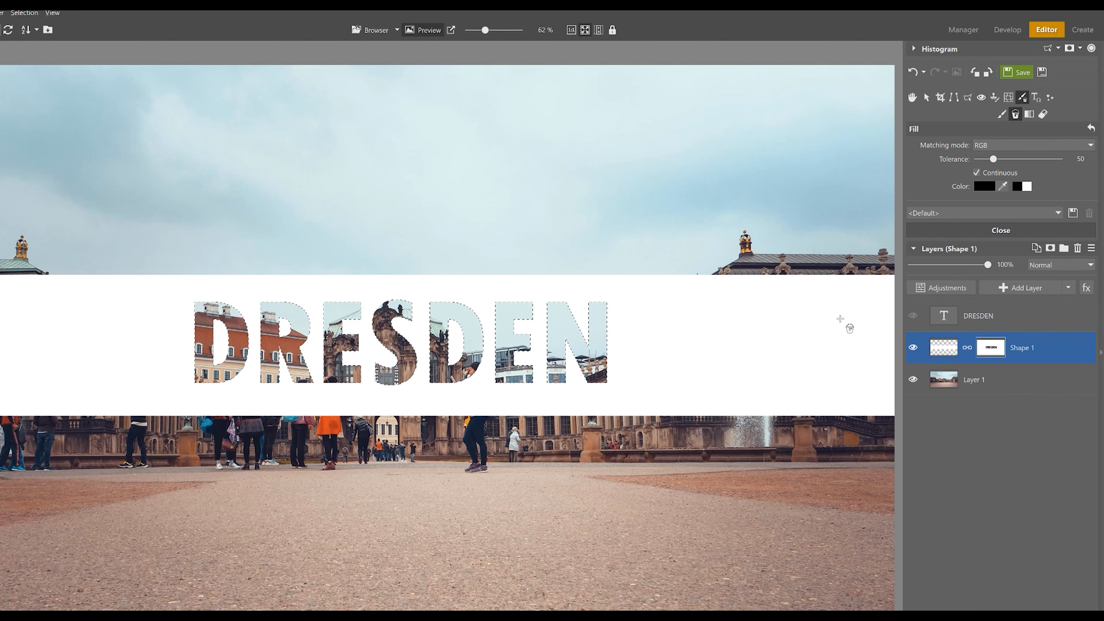
# Delete the DRESDEN text layer and lower the Shape 1 layer's opacity to 82%
pyautogui.click(967, 316)
pyautogui.rightClick(984, 320)
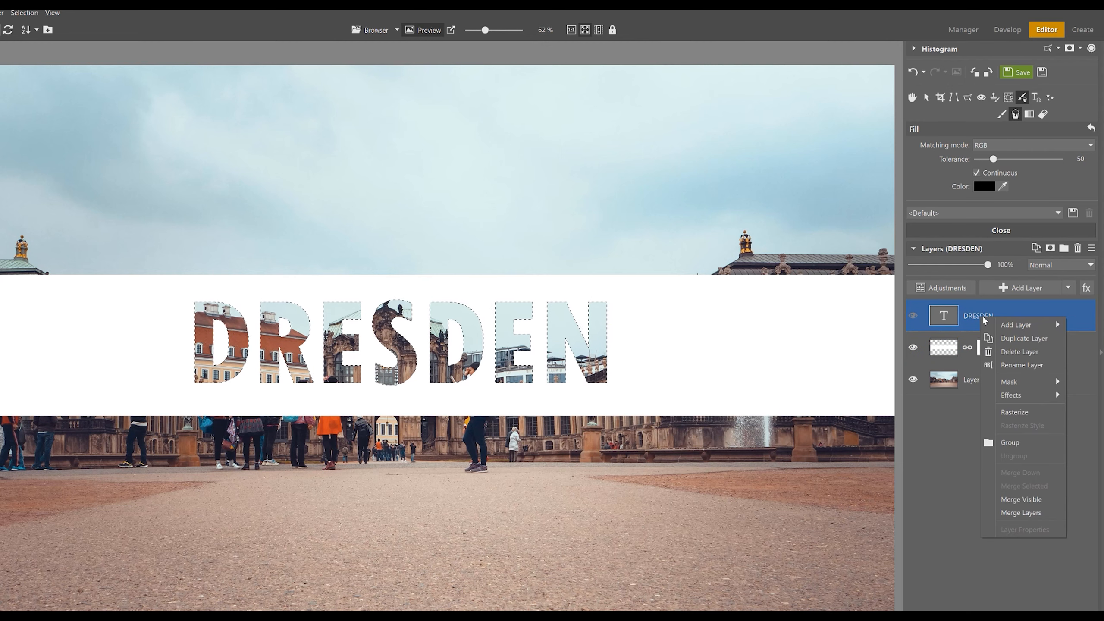
pyautogui.click(1007, 354)
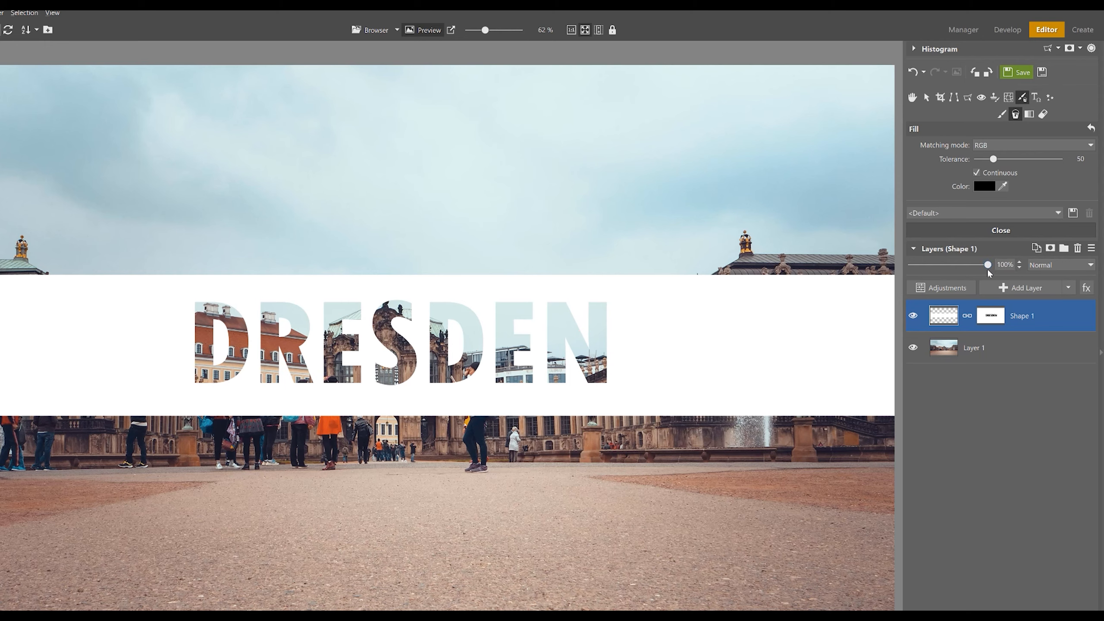
pyautogui.moveTo(988, 264); pyautogui.dragTo(974, 271)
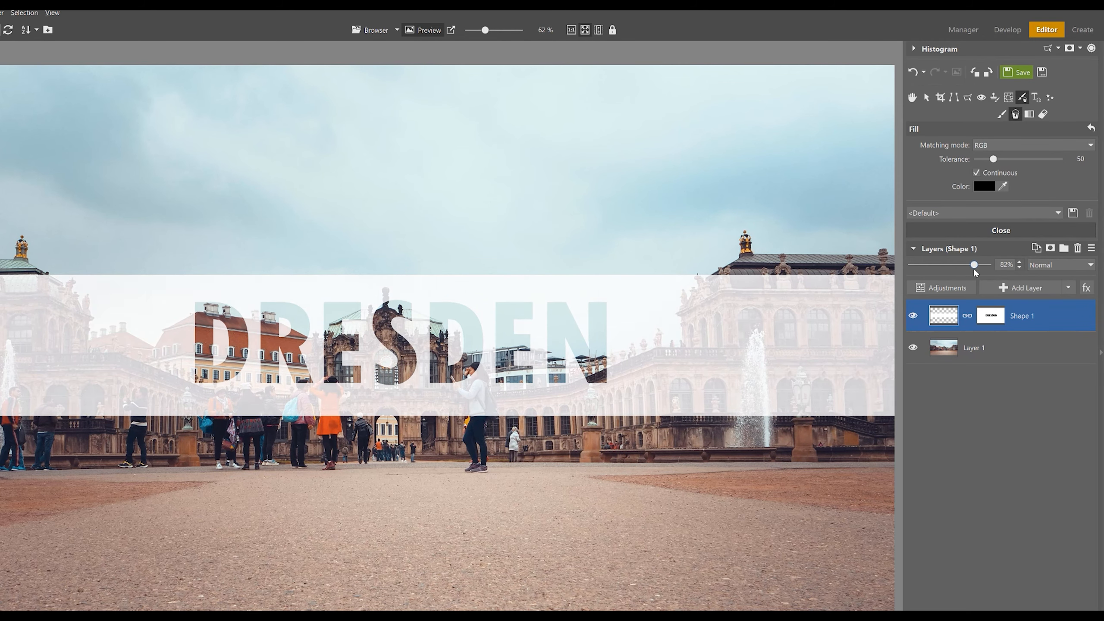
# With Move and Transform, shrink the cut-out DRESDEN band to a small label and place it in the photo's lower-left corner
pyautogui.click(932, 95)
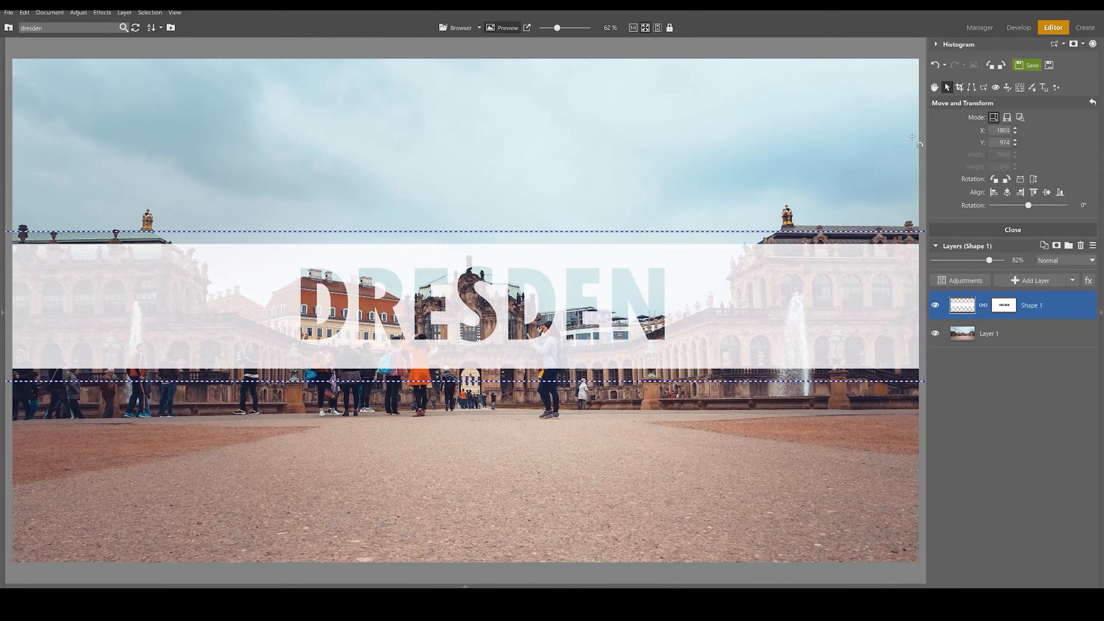
pyautogui.moveTo(790, 295); pyautogui.dragTo(660, 242)
pyautogui.moveTo(890, 194); pyautogui.dragTo(656, 261)
pyautogui.moveTo(150, 309); pyautogui.dragTo(748, 378)
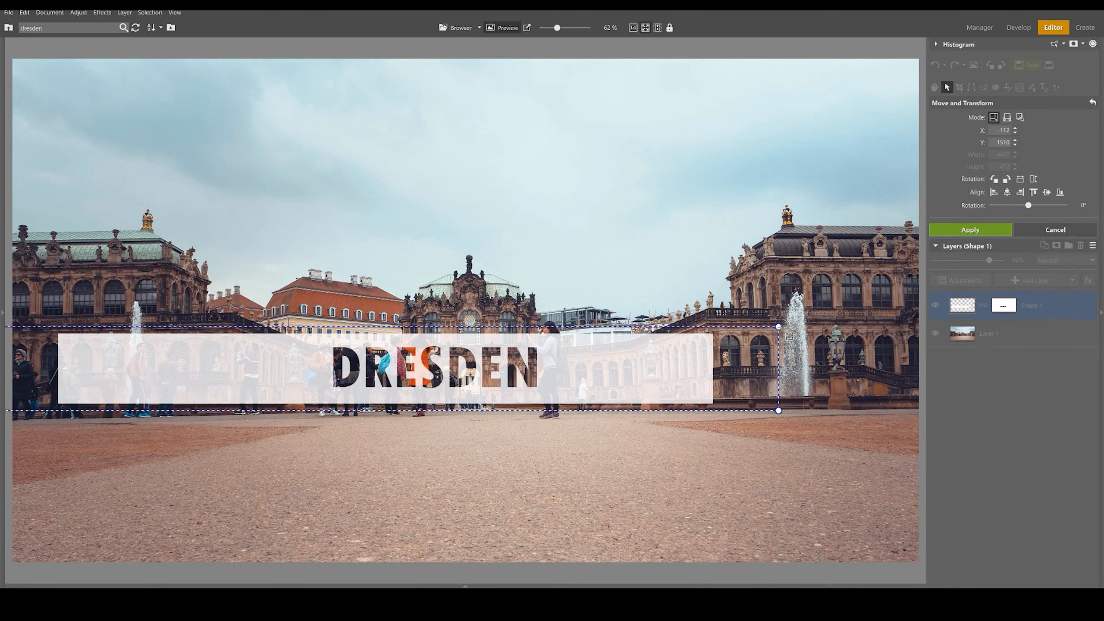
pyautogui.moveTo(745, 340); pyautogui.dragTo(492, 392)
pyautogui.moveTo(132, 403); pyautogui.dragTo(84, 557)
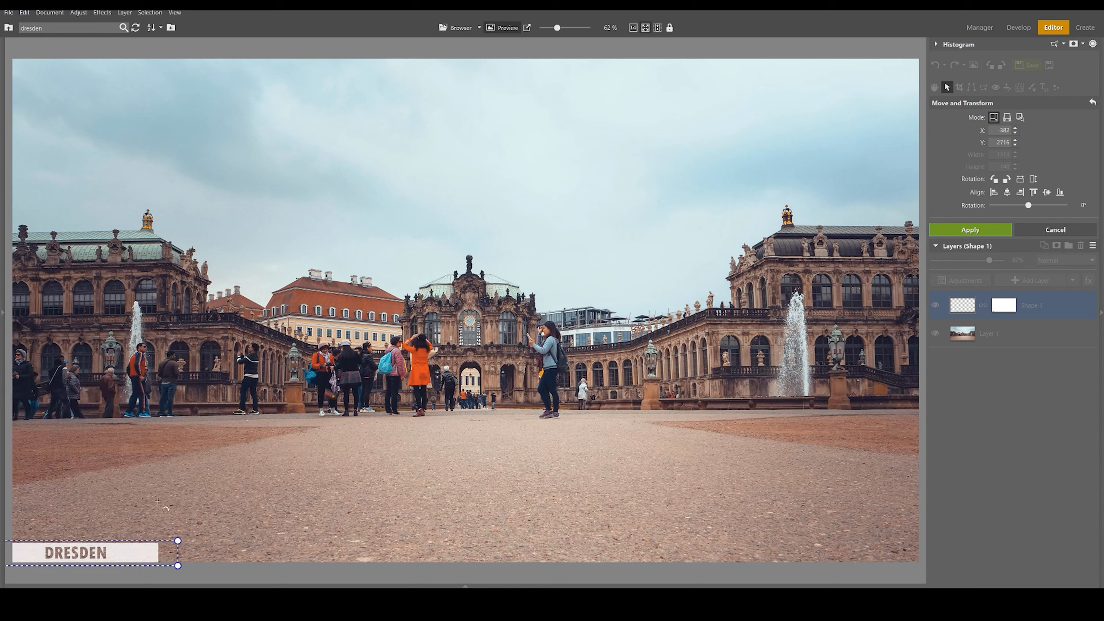